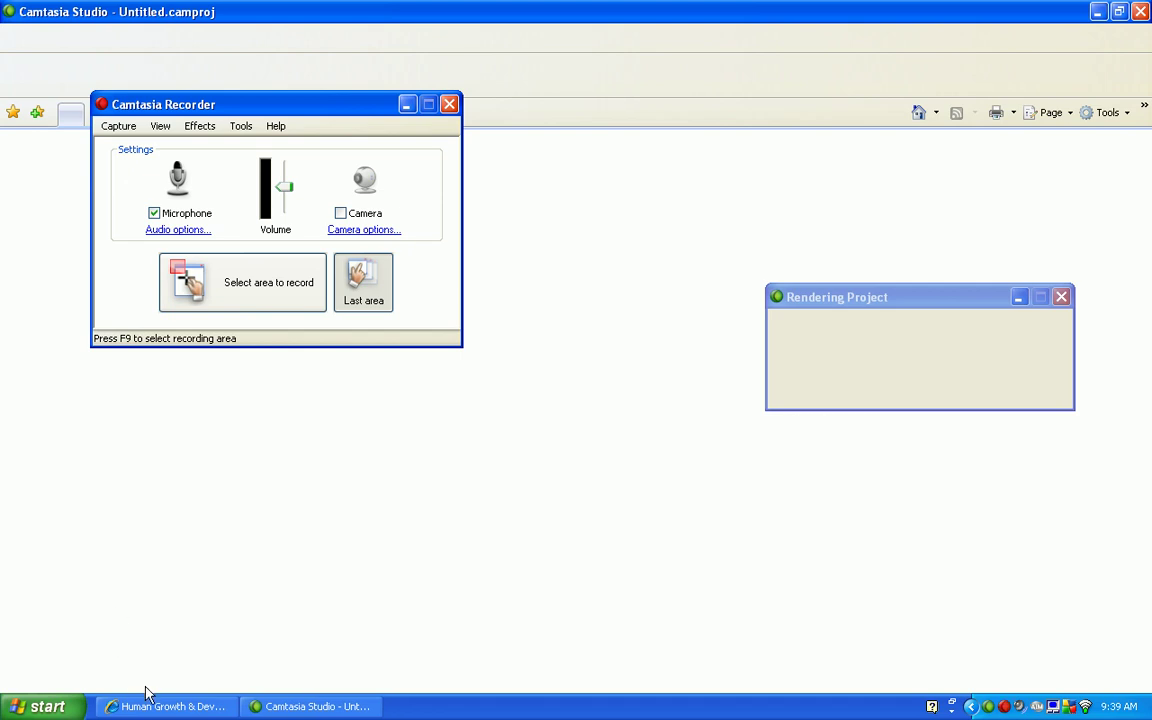
- Switch to Internet Explorer and open the "frozen turkey" message in the course mail inbox of Human Growth & Development I
click(152, 706)
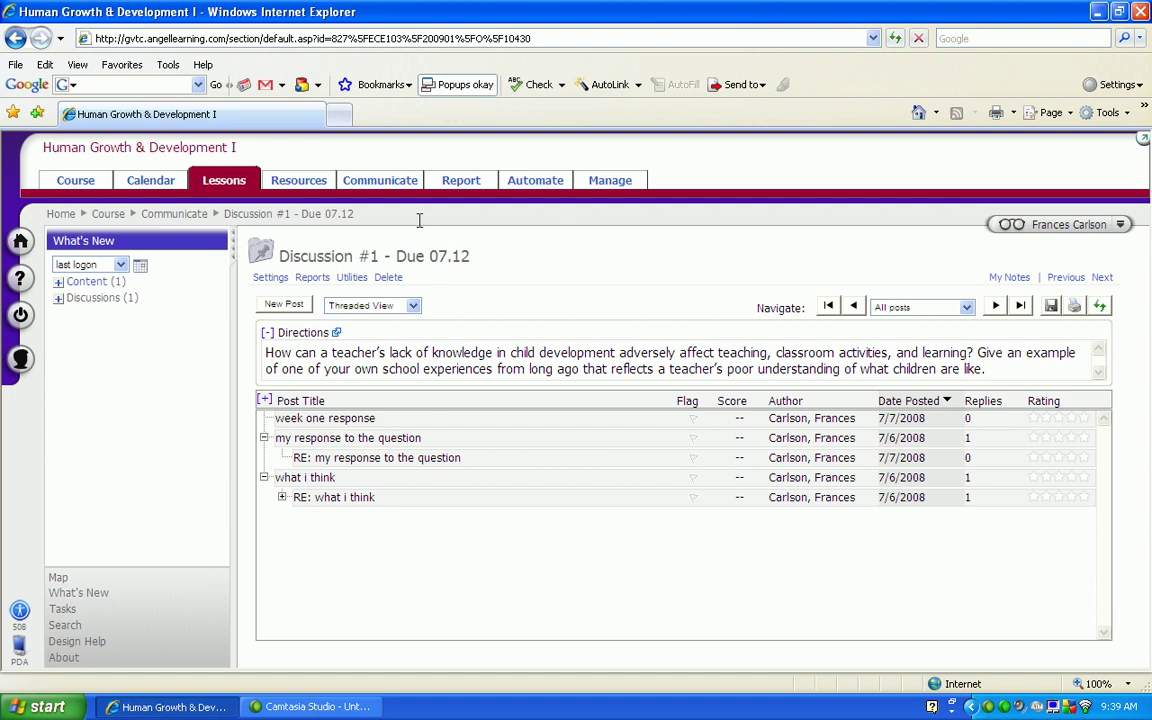
click(410, 184)
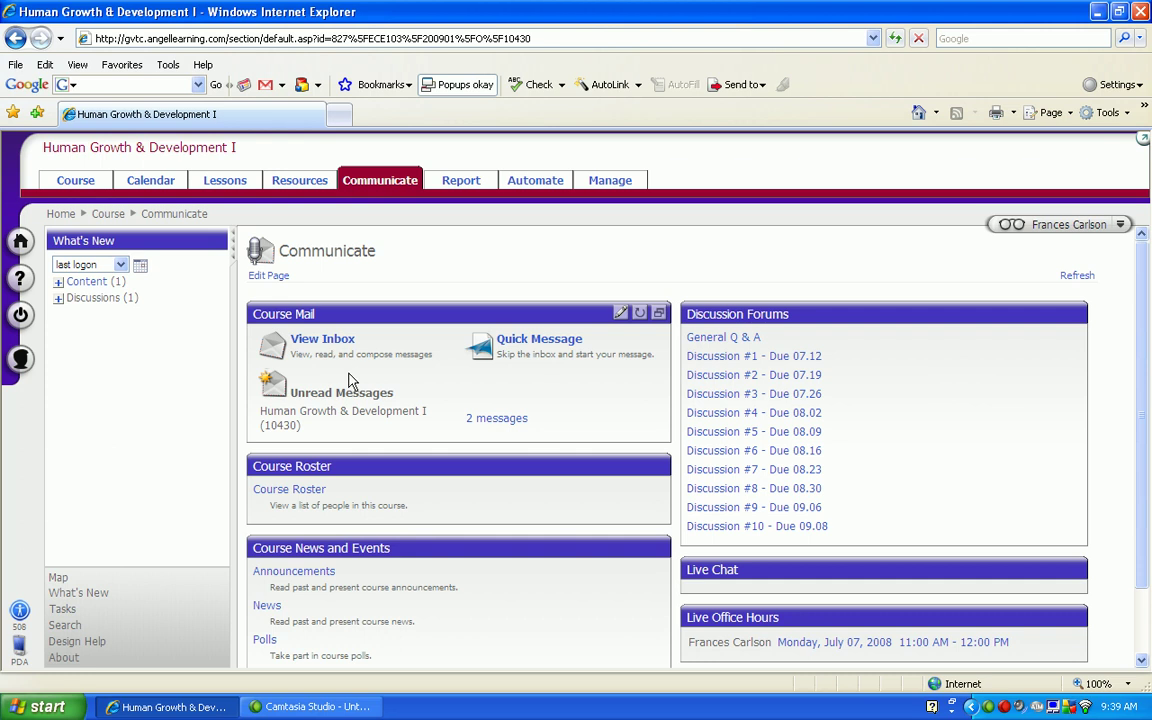
click(344, 340)
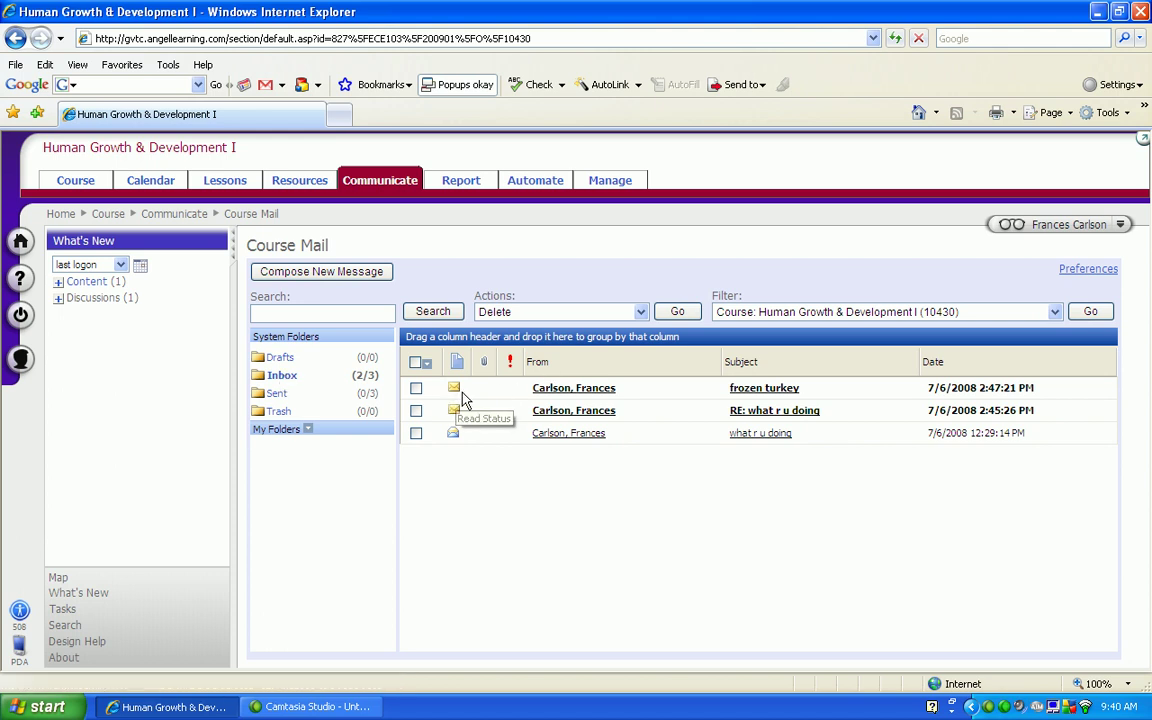
click(576, 392)
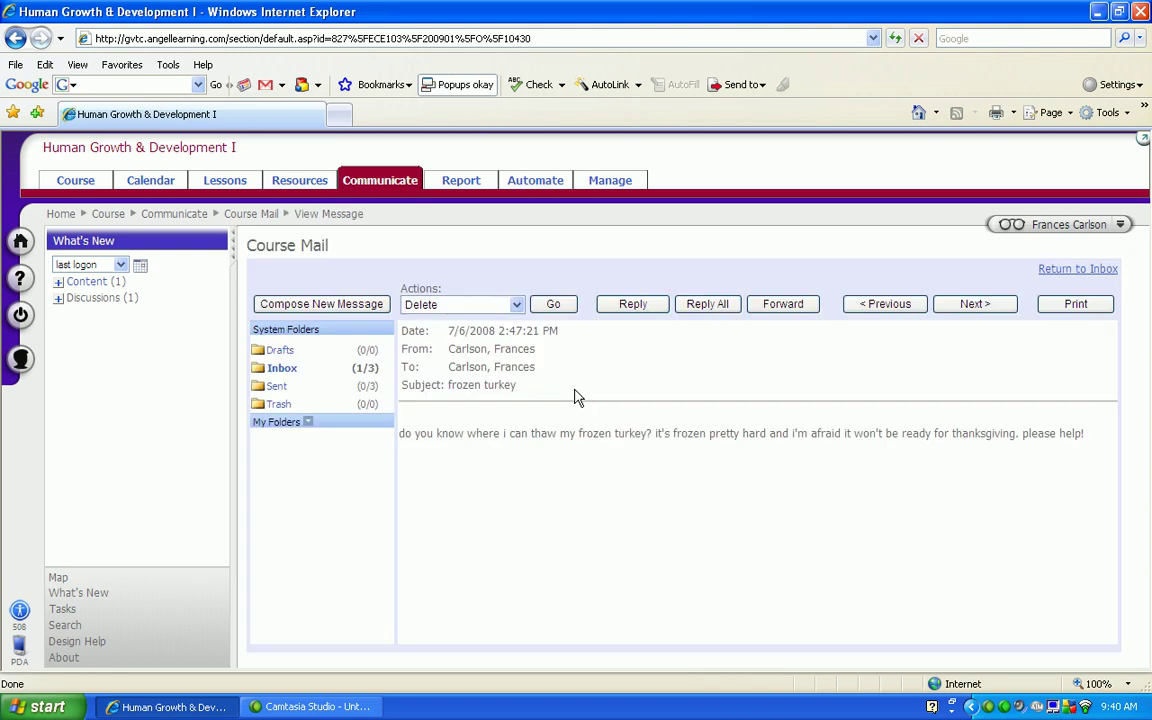
- Start a reply to the open message, beginning with "maybe you shouldn't have frozen it so long or so well."
click(632, 305)
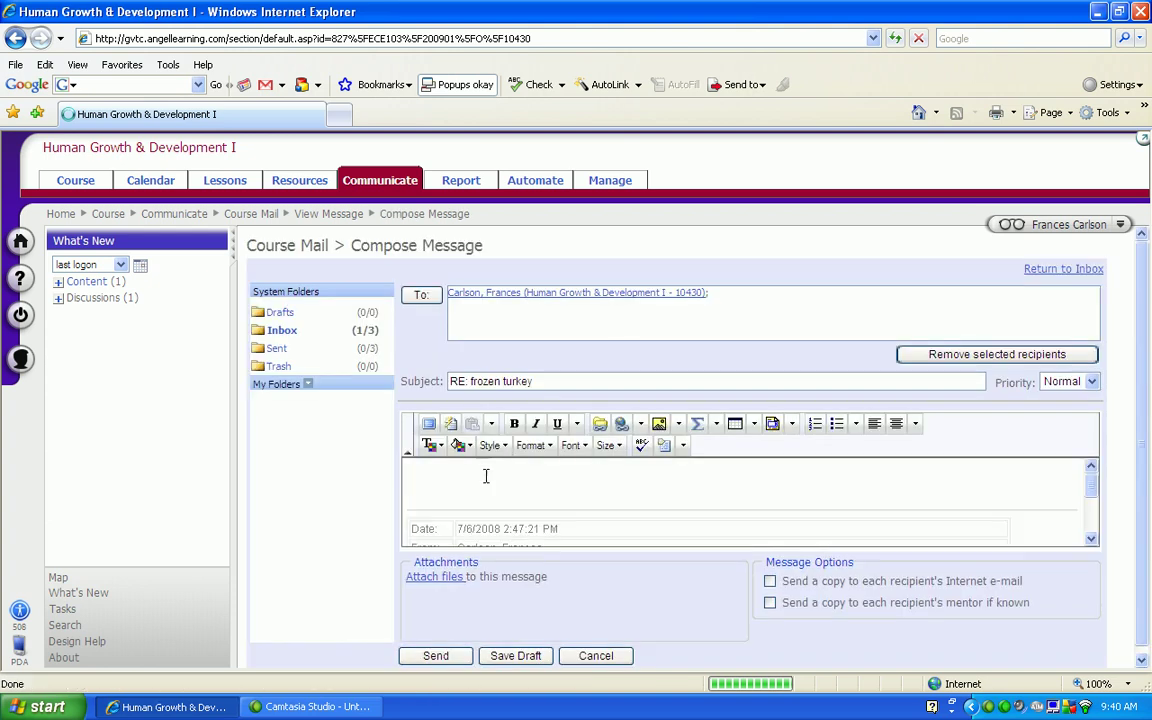
click(465, 483)
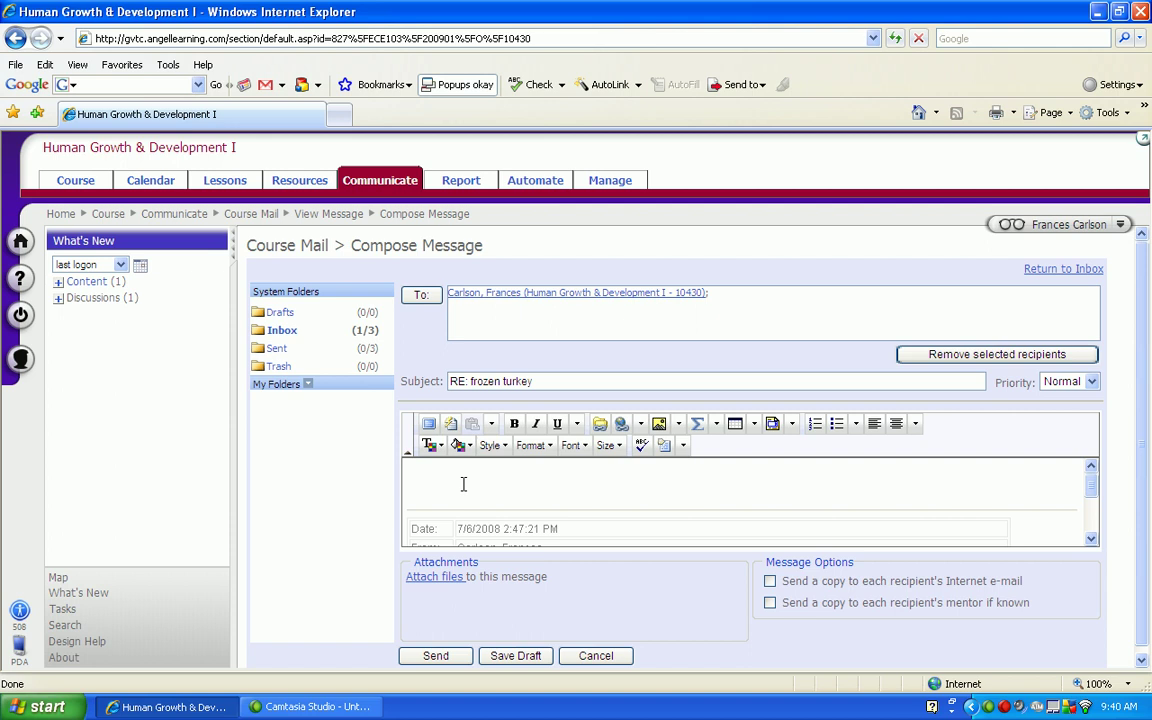
text(maybe you shouldn't have frozen)
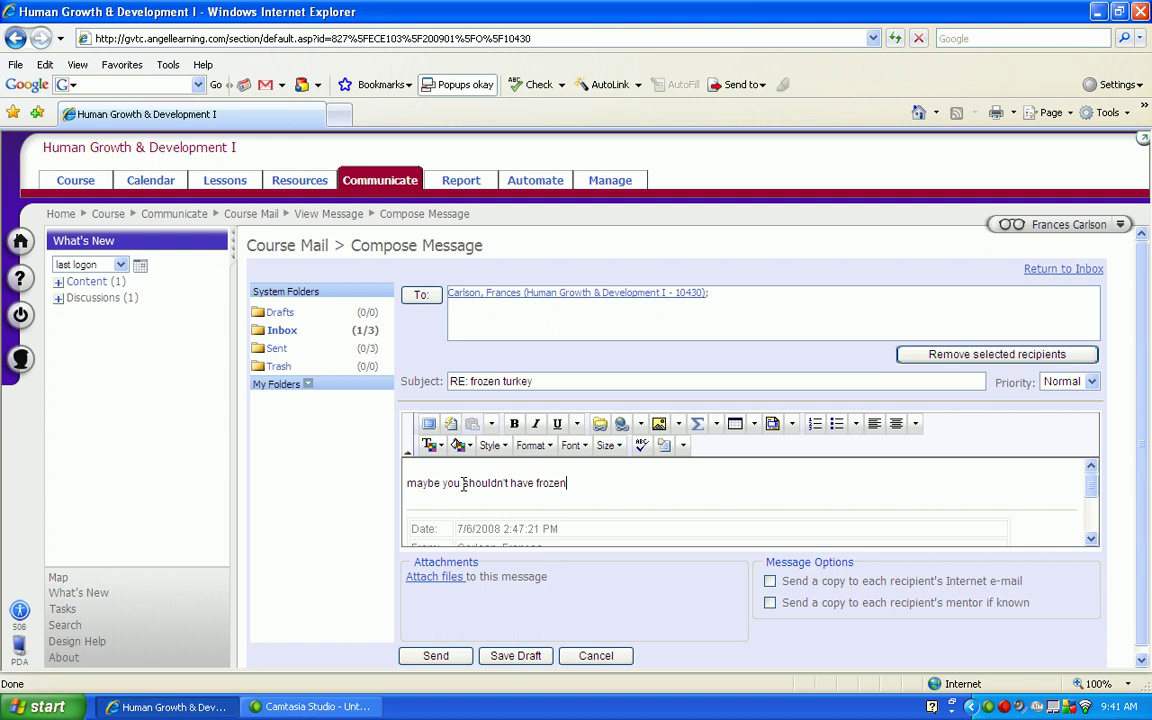
text( it so long or so well. you)
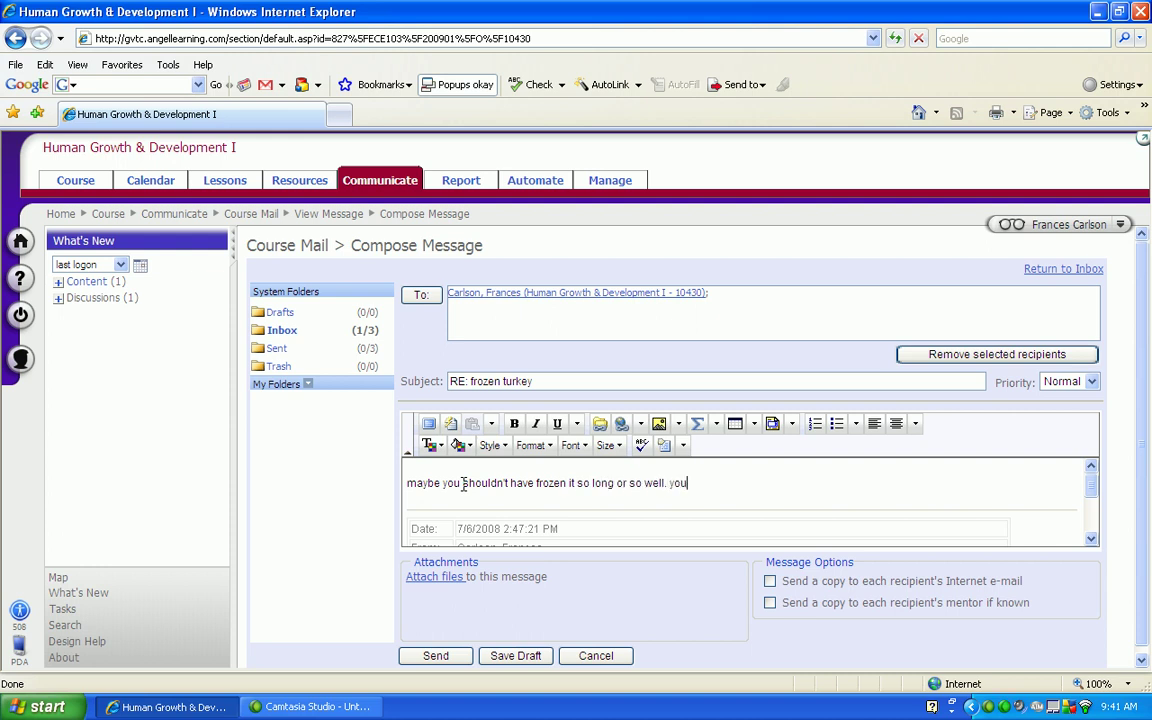
- Finish the reply with "you may have to buy a new turkey. you are a turkey for deep-freezing your turkey. :(" and send it
text( may have to buy a new tu)
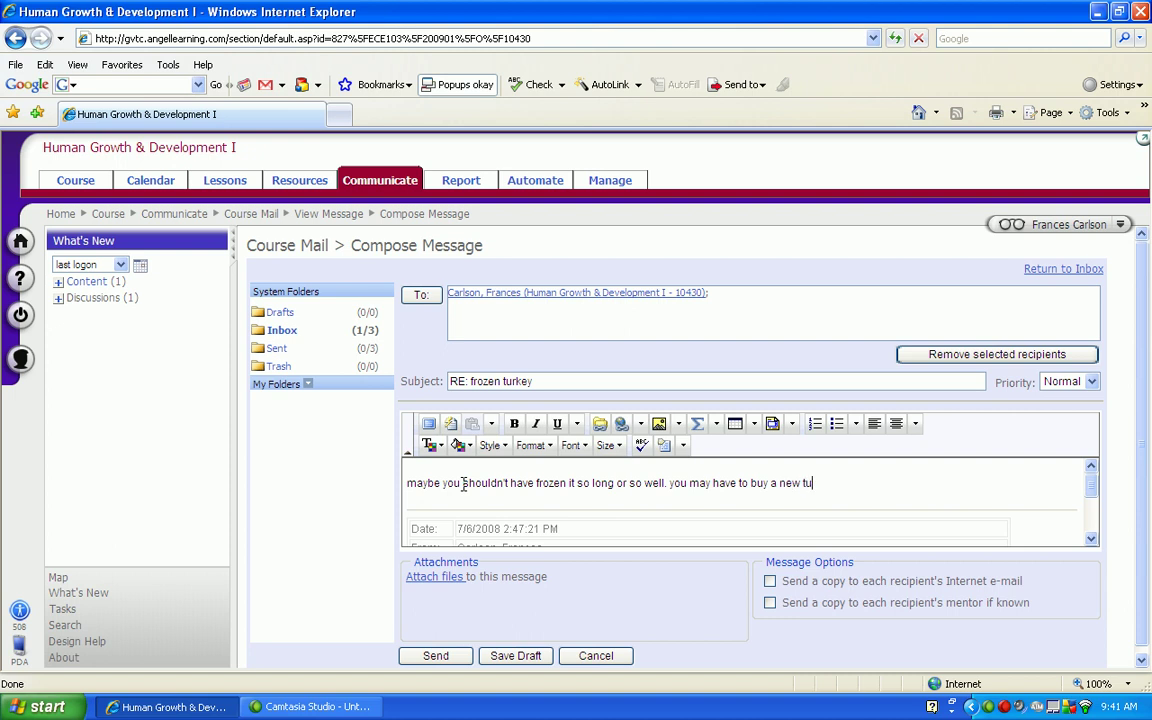
text(rkey. you are a turkey)
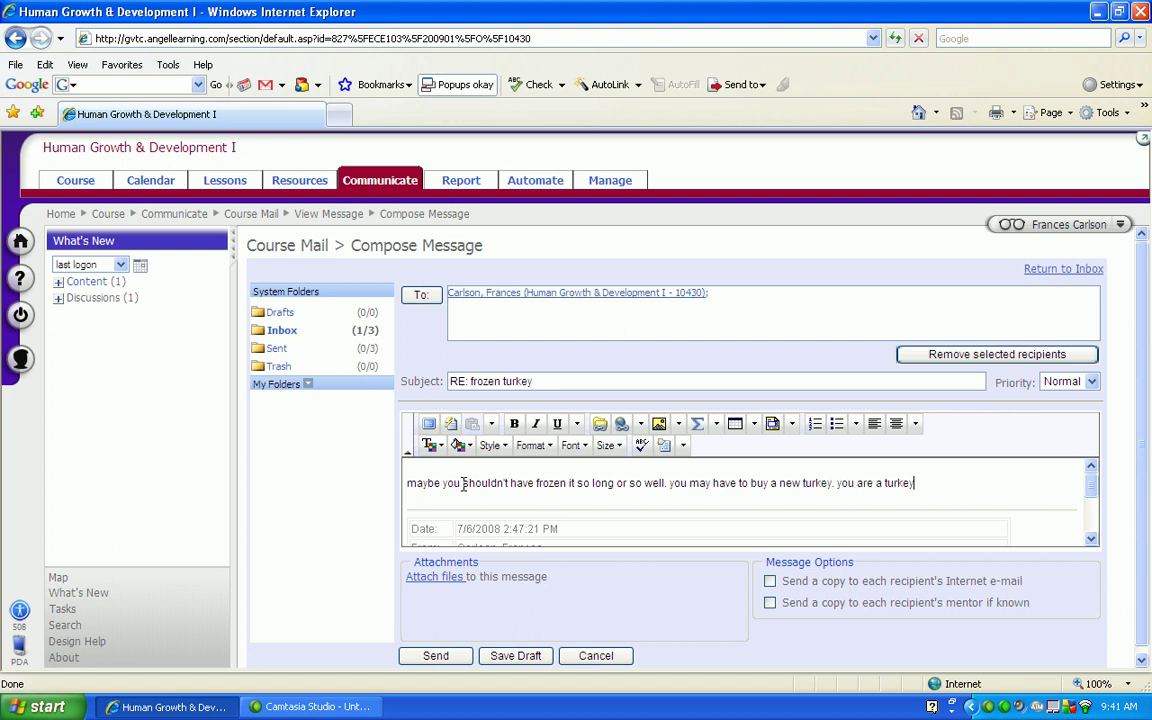
text( for deep-freezing your )
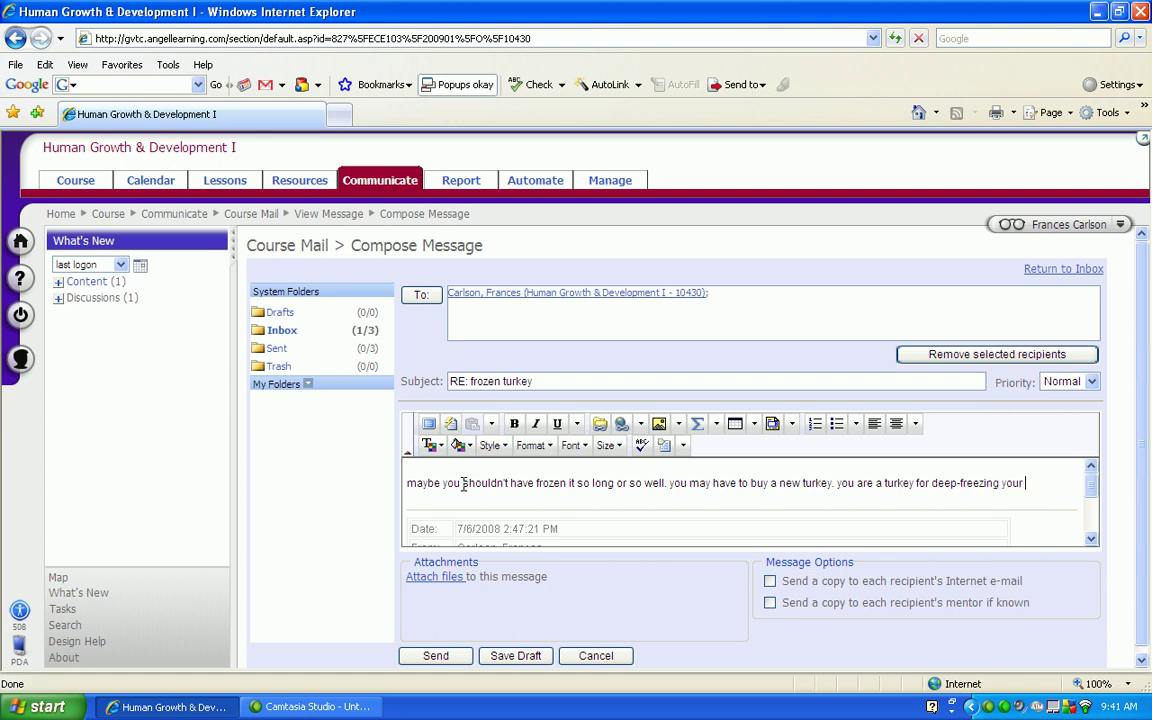
text(turkey. :()
click(430, 658)
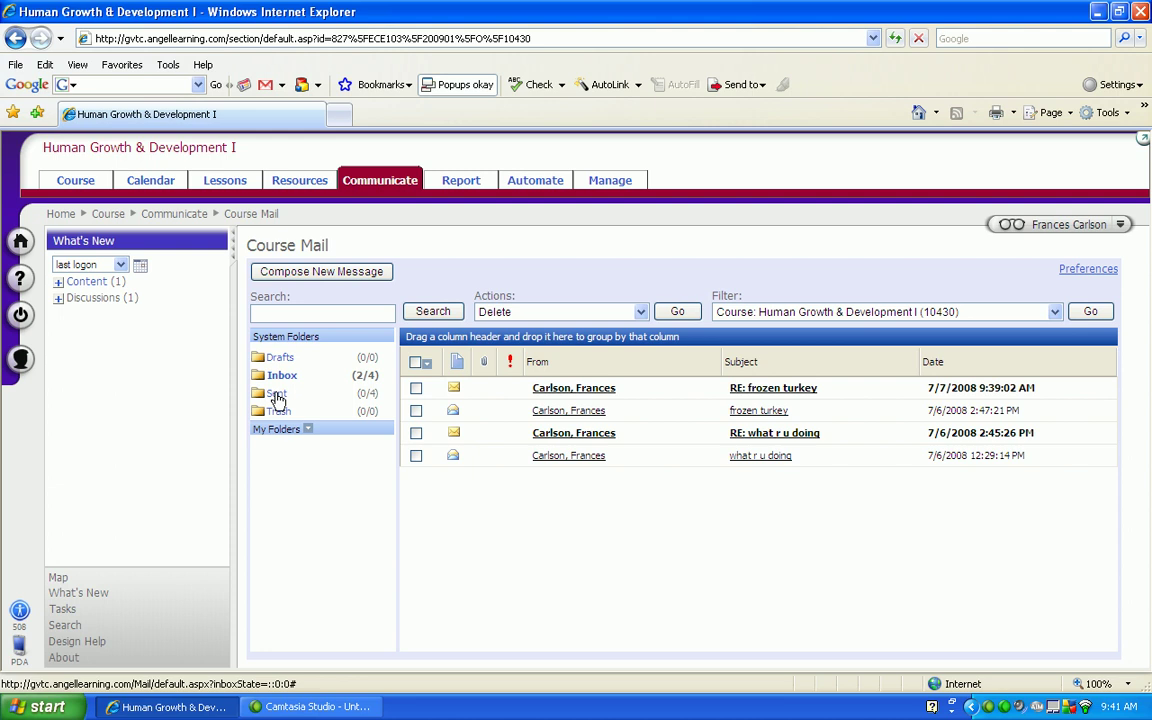
- View the Sent folder and filter its messages by the course Math and Science (10437)
click(278, 396)
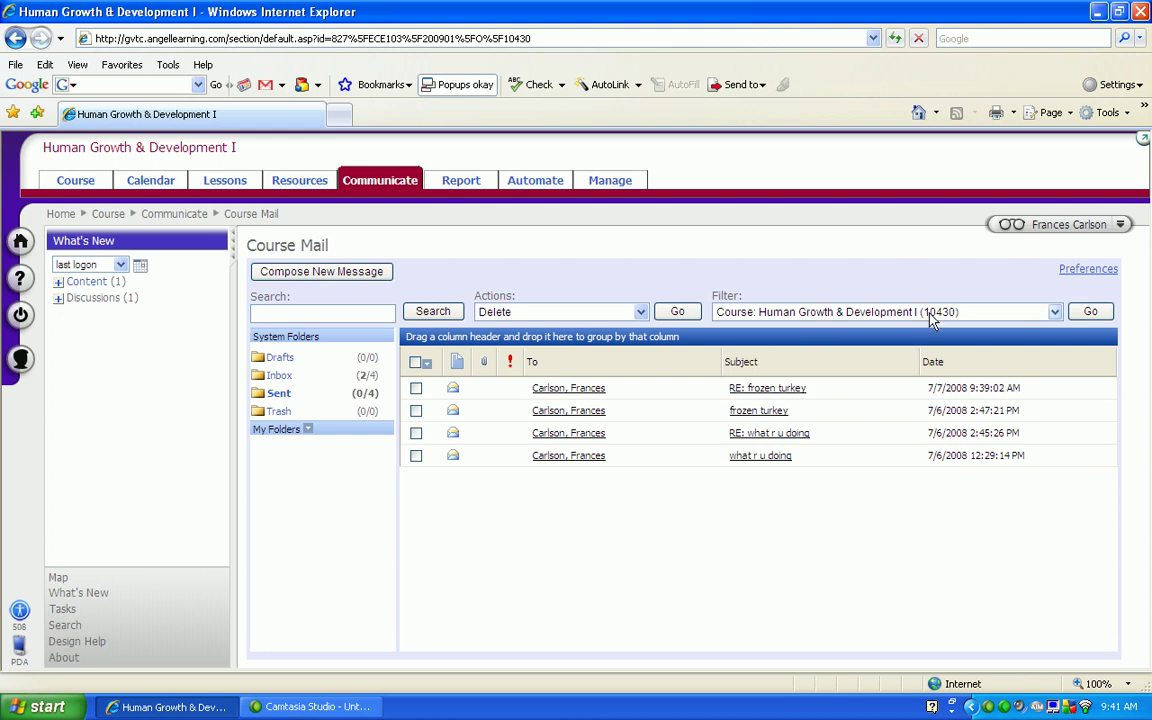
click(1055, 312)
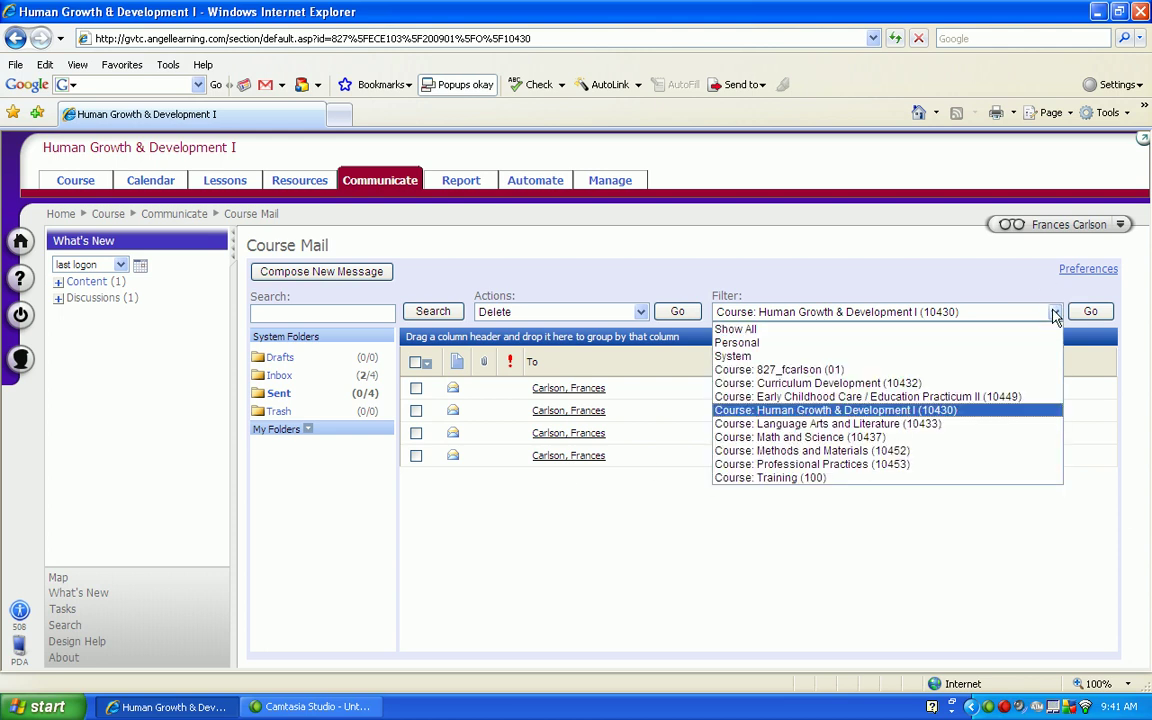
click(880, 441)
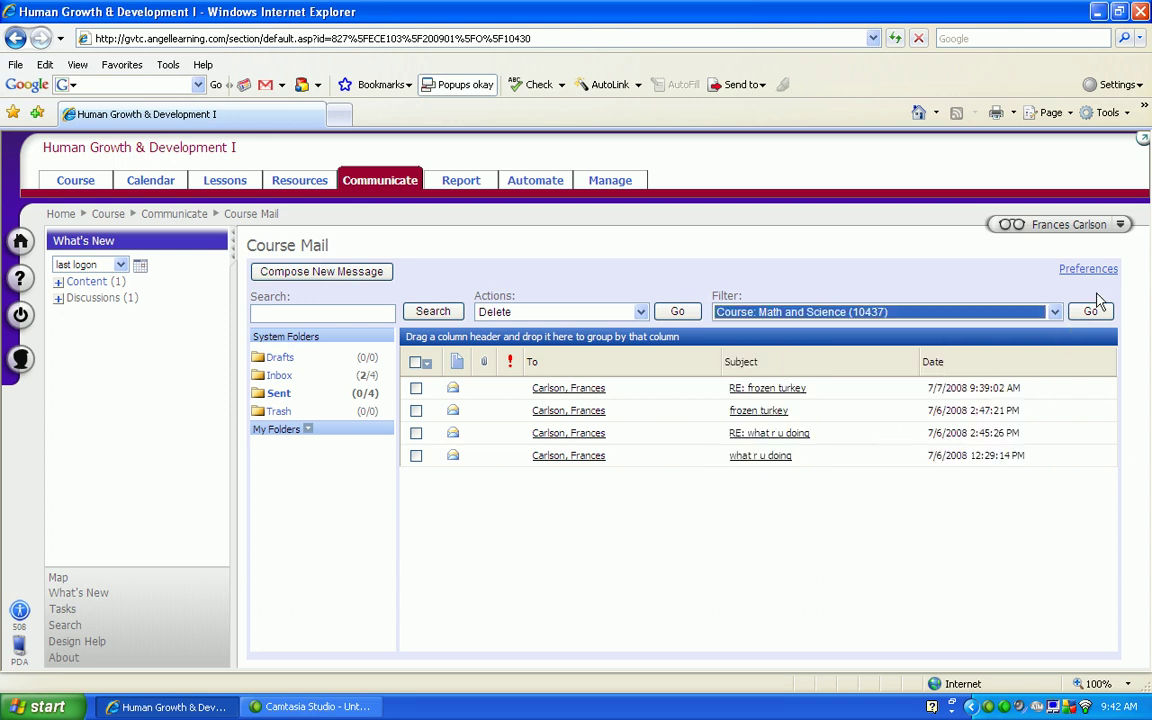
click(1091, 313)
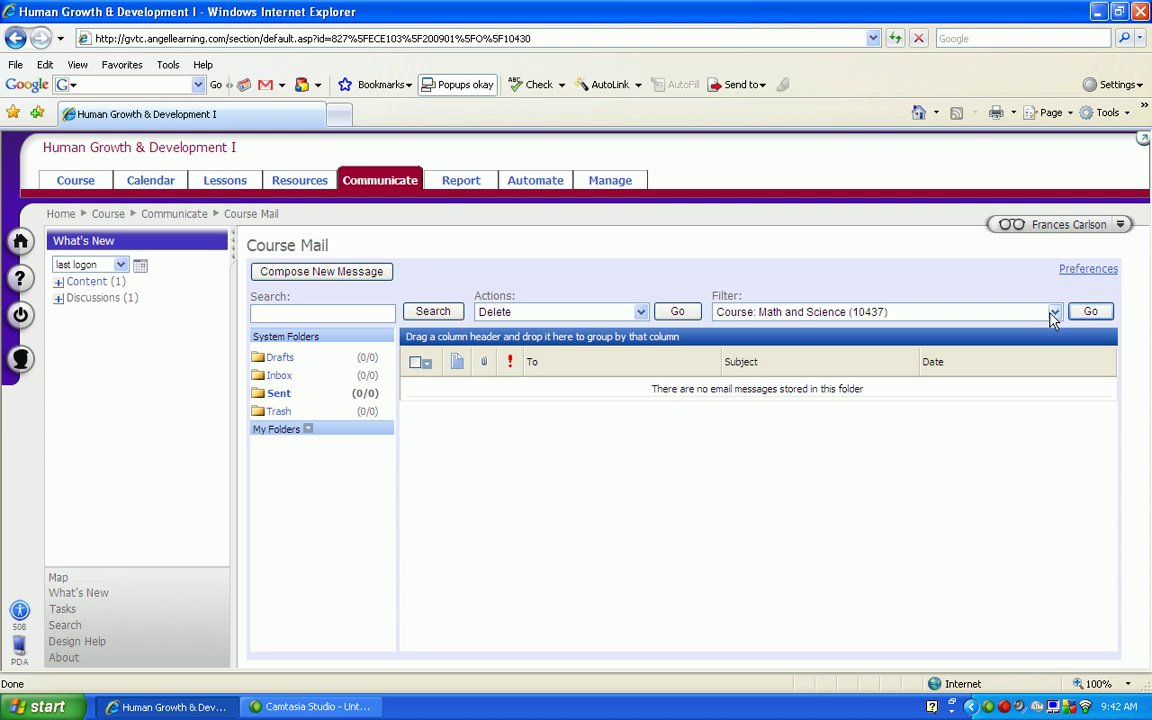
- Filter the sent mail by Human Growth & Development I (10430) and delete the oldest message, "what r u doing"
click(1055, 313)
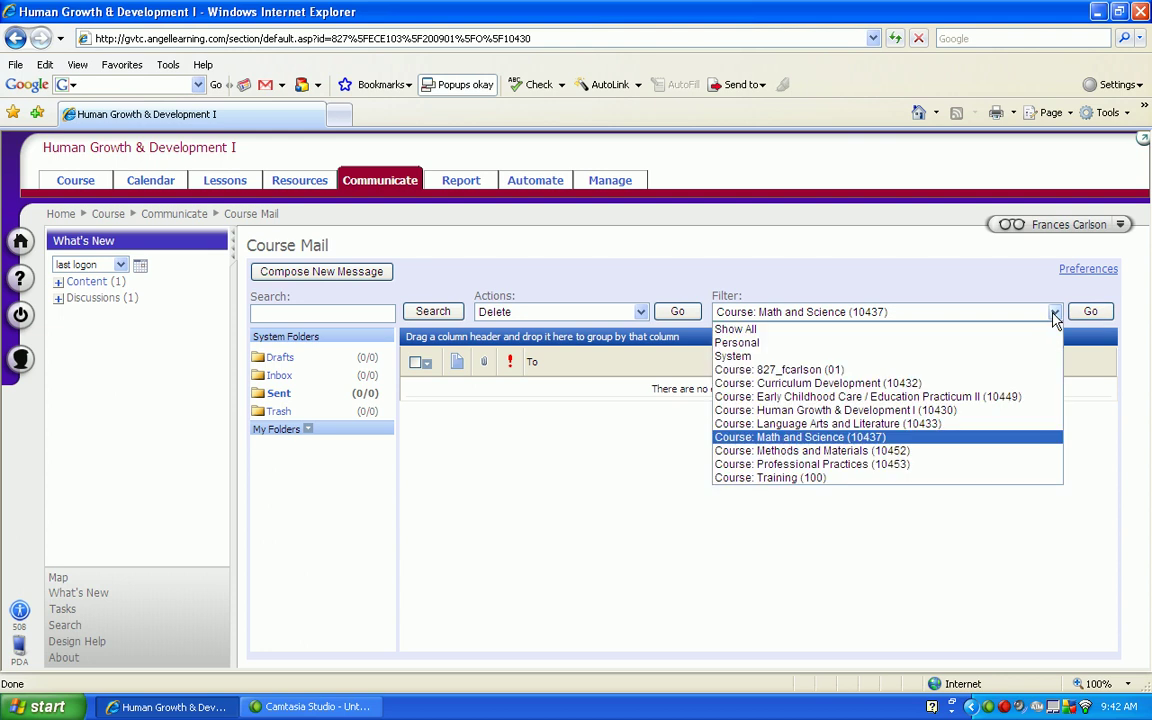
click(938, 410)
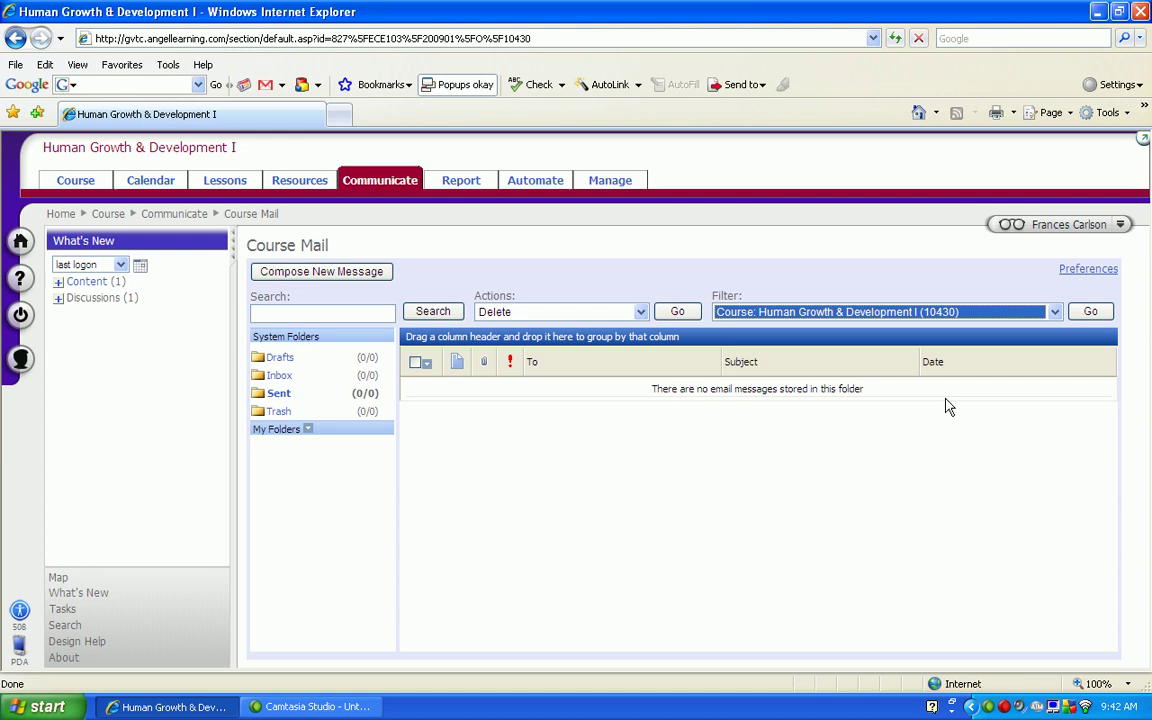
click(1090, 313)
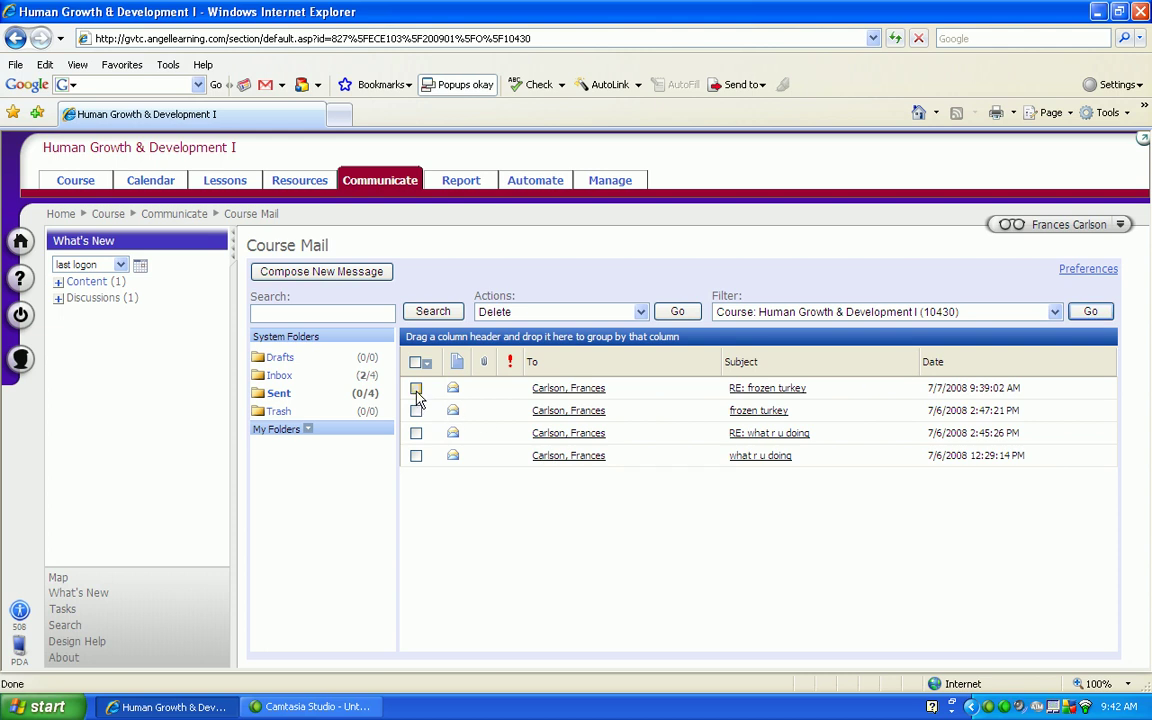
click(417, 456)
click(678, 313)
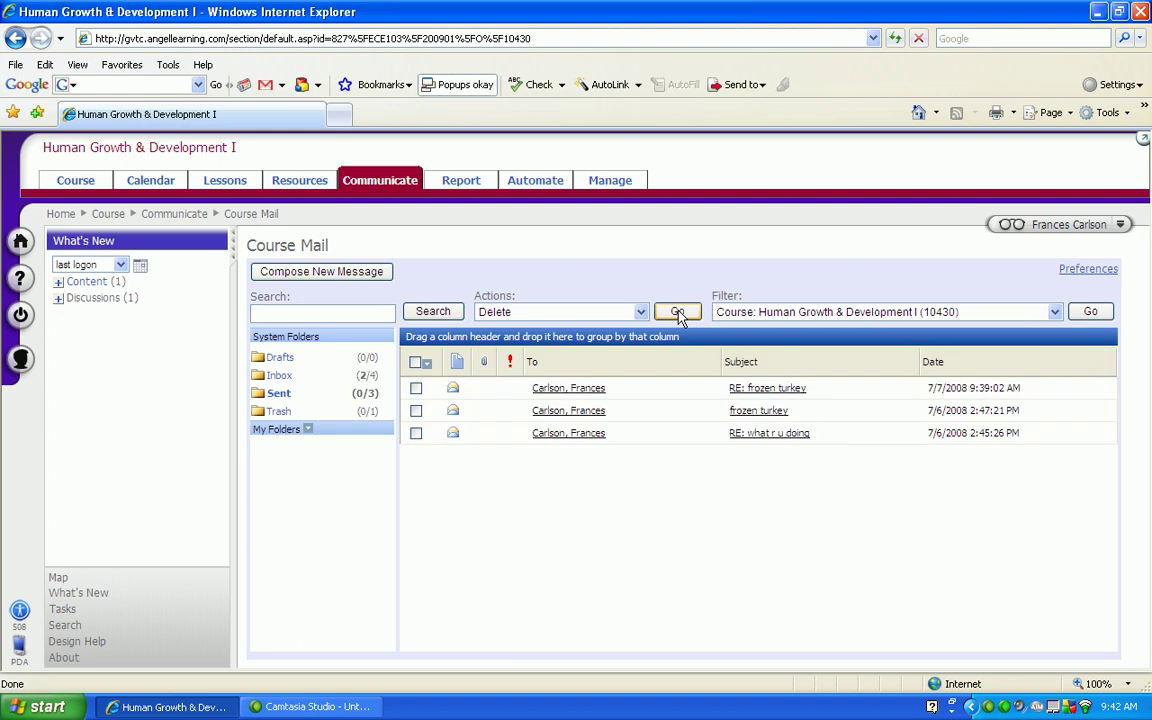
- Start a new message and add the course administrator as its main recipient
click(363, 274)
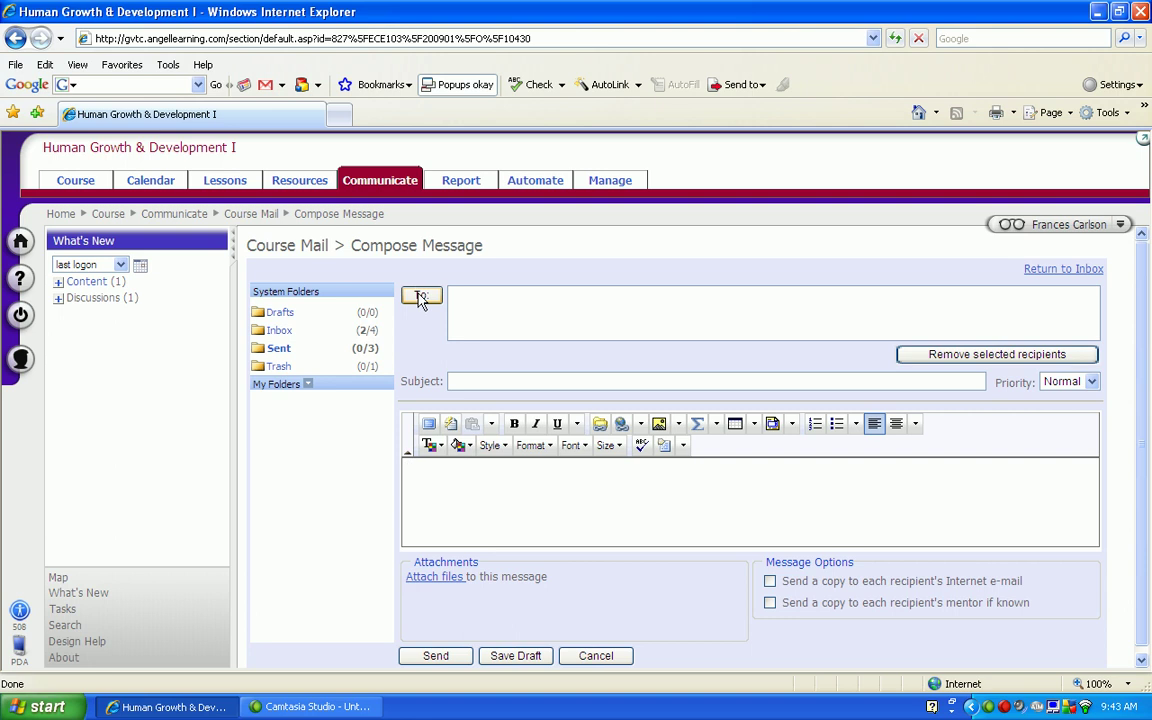
click(421, 298)
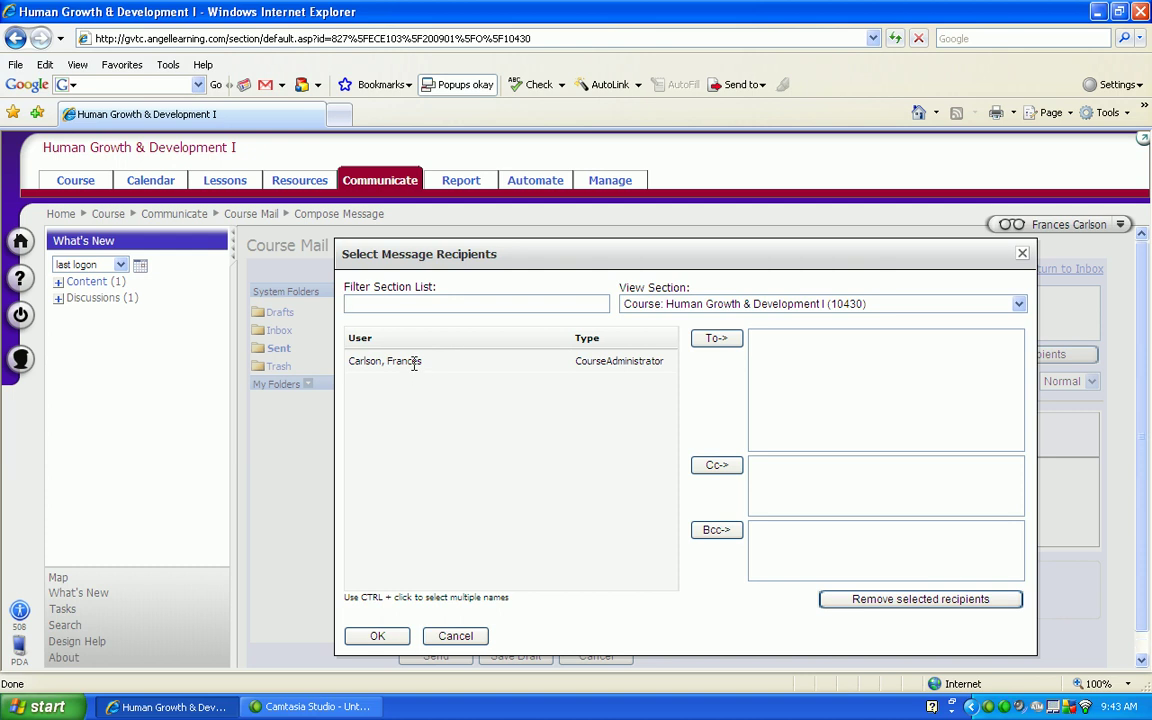
click(414, 364)
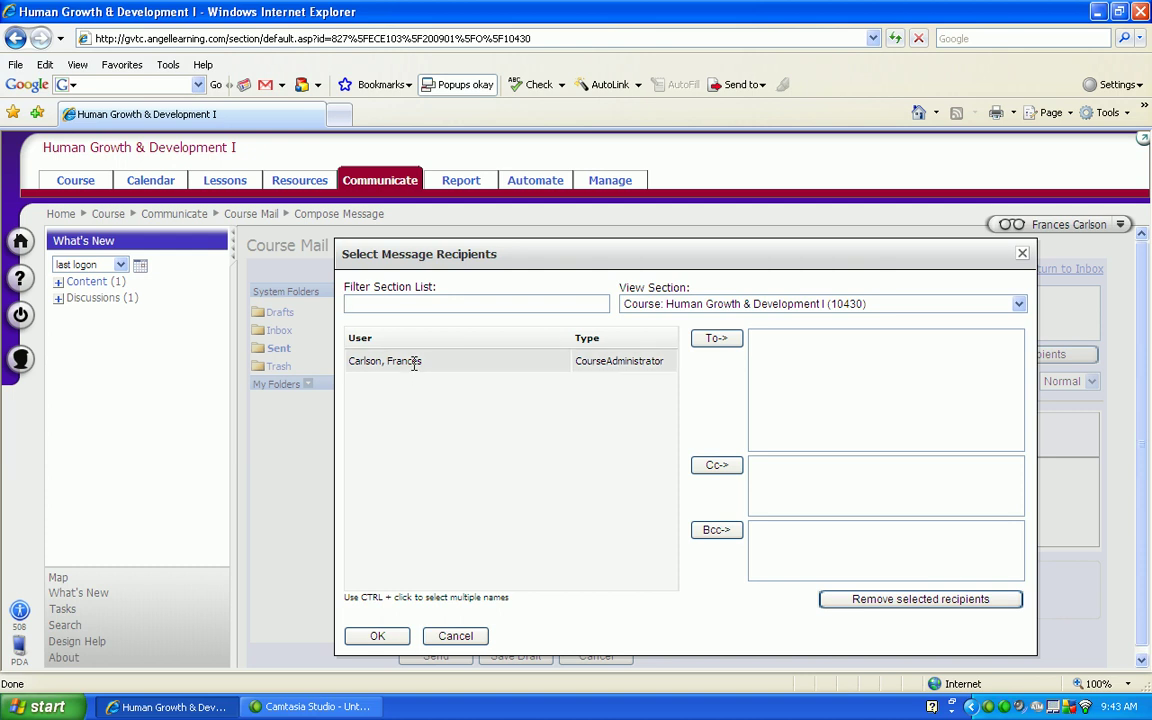
click(712, 340)
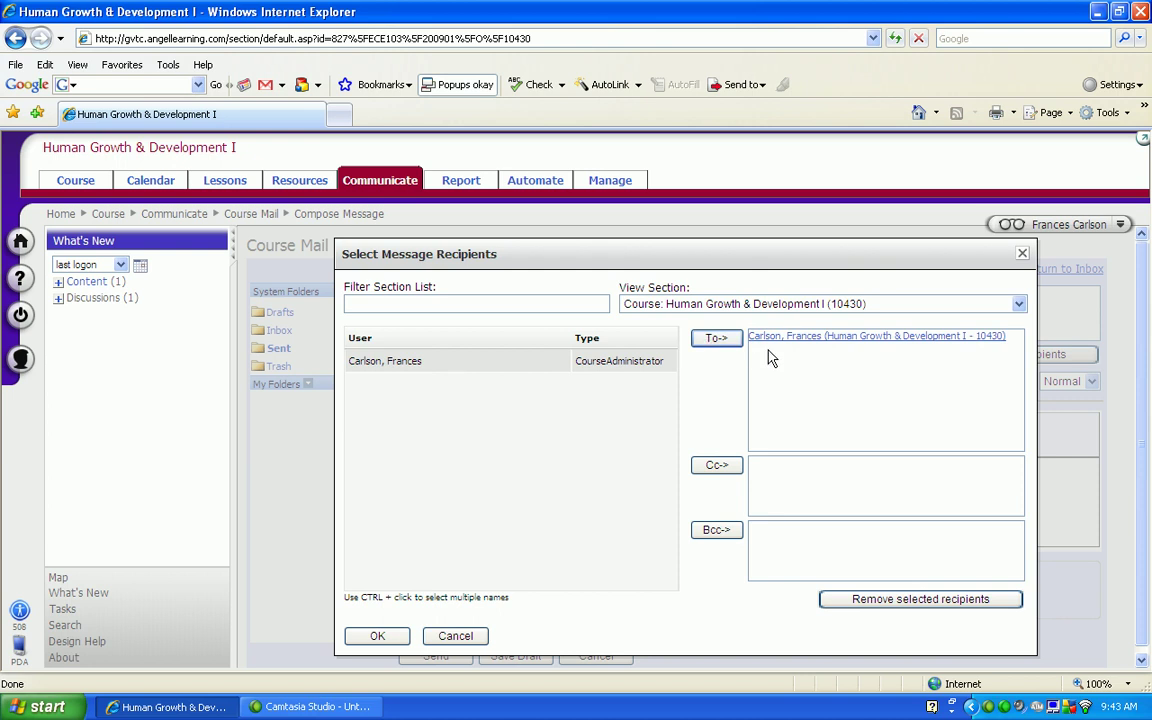
click(378, 637)
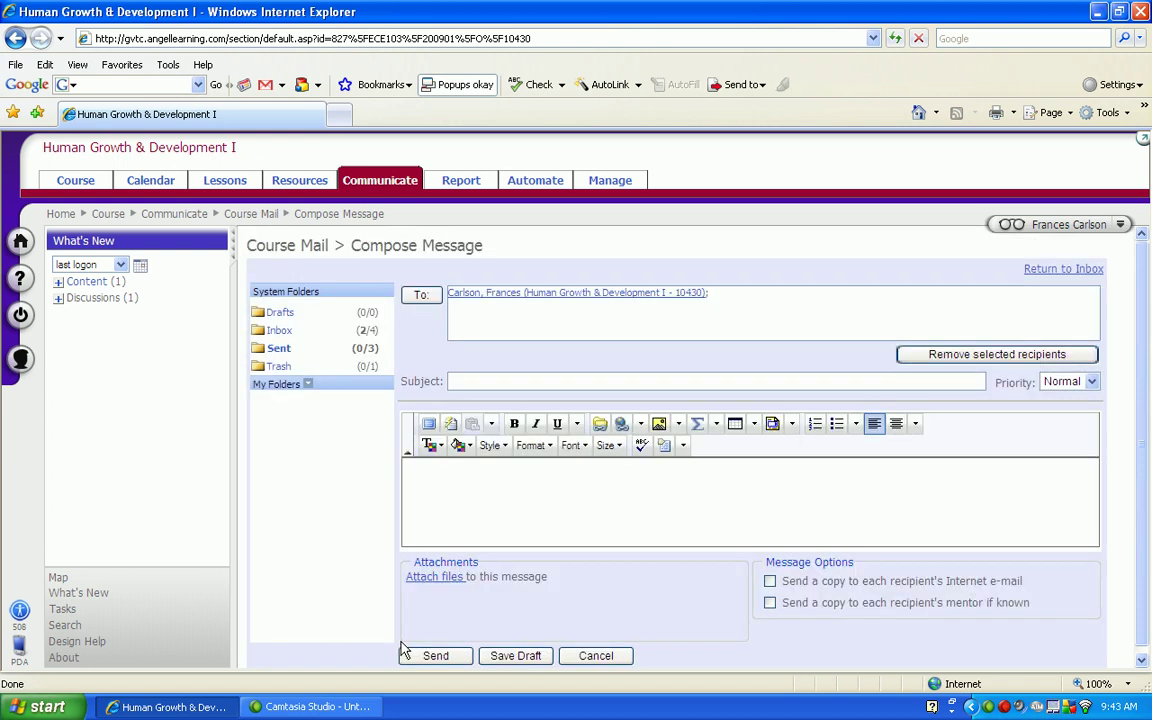
- Enter "here is a test message" as the message body and try to send it without a subject
click(444, 481)
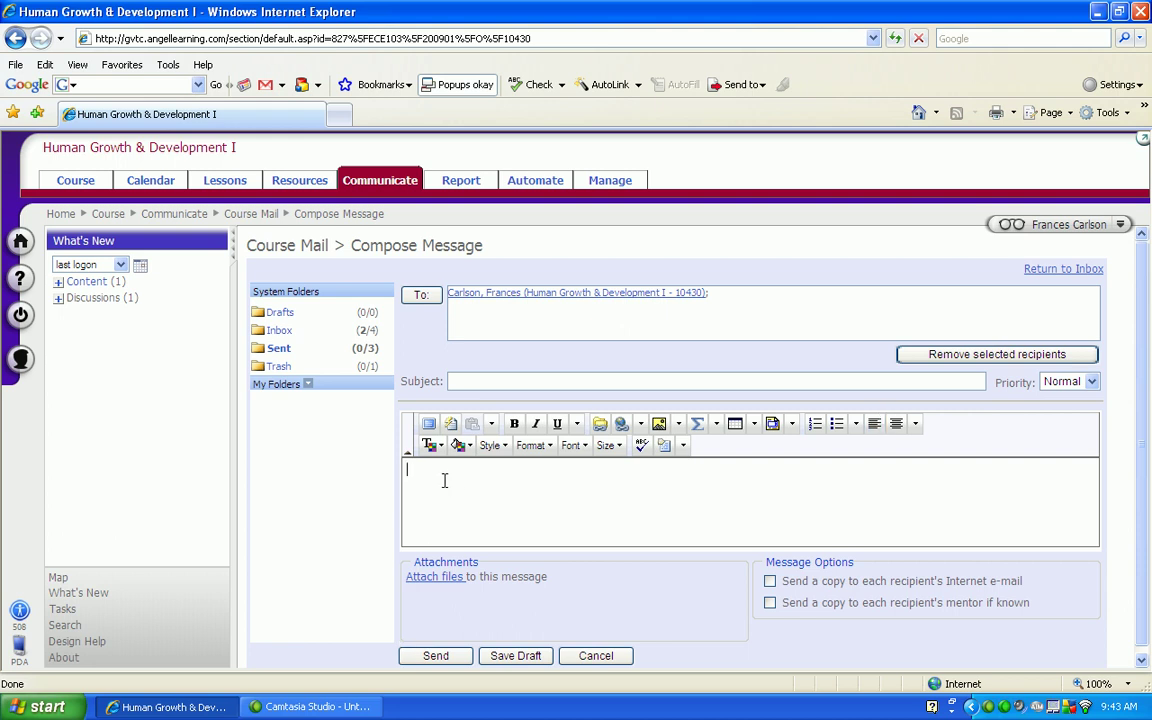
text(here is a test message)
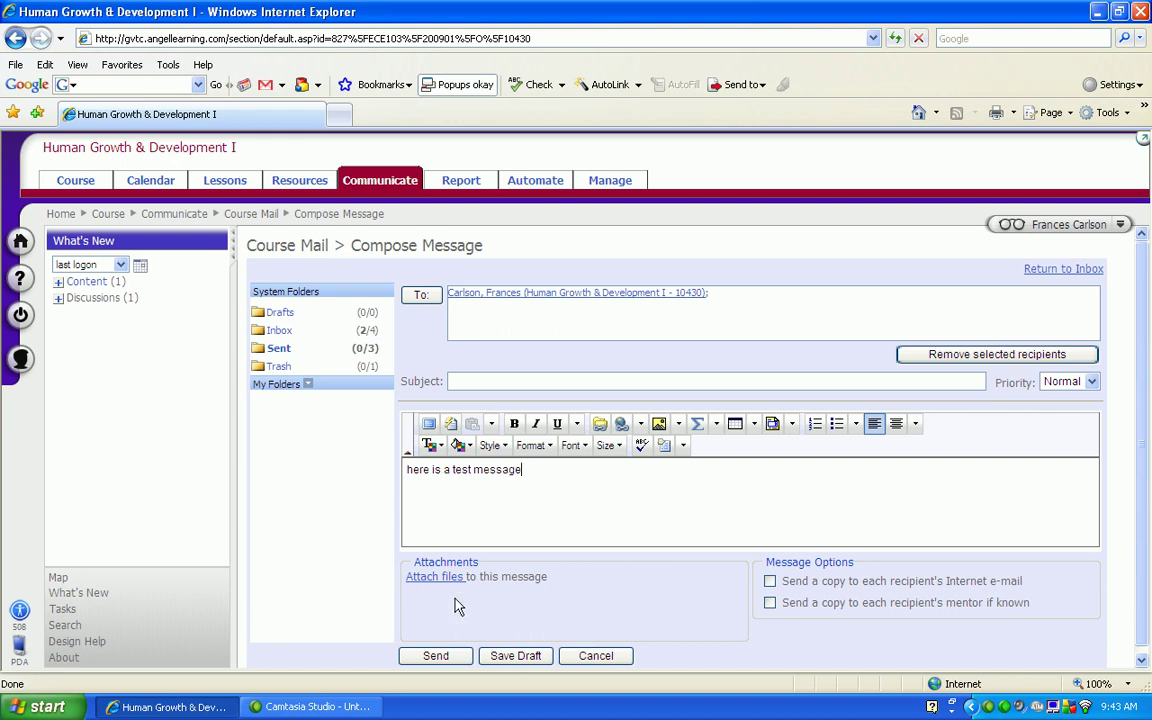
click(435, 662)
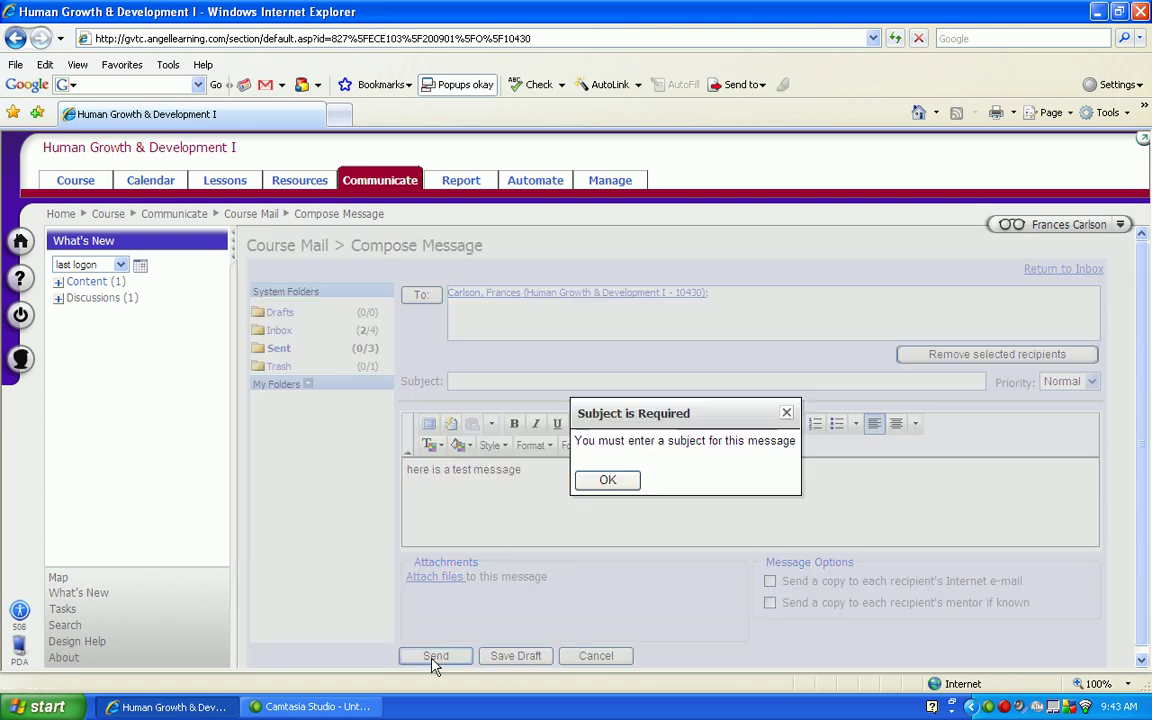
click(603, 483)
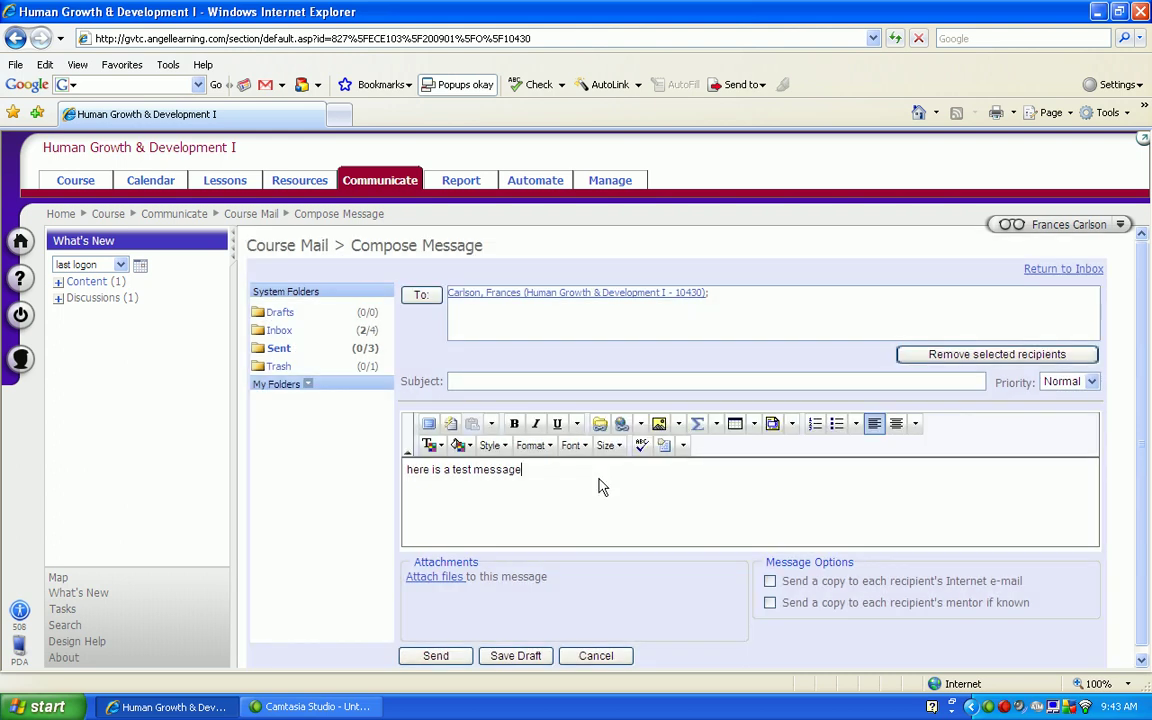
- Set the message subject to "test message" and send the message
click(560, 384)
text(test message)
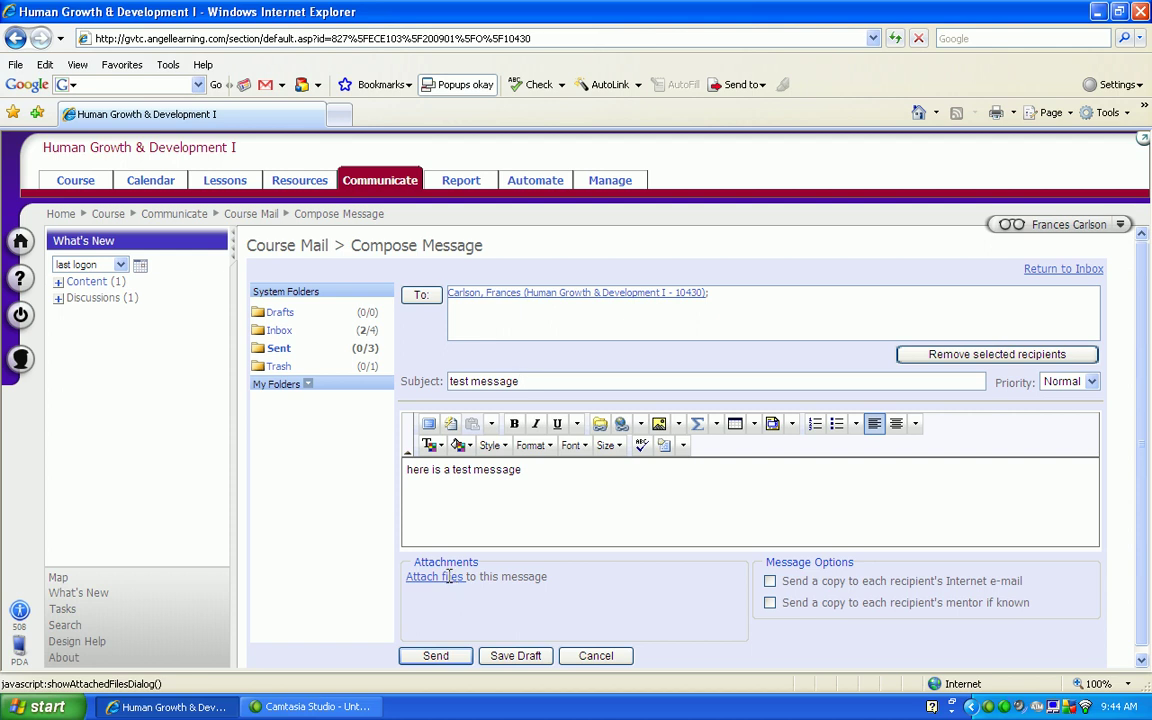
click(422, 657)
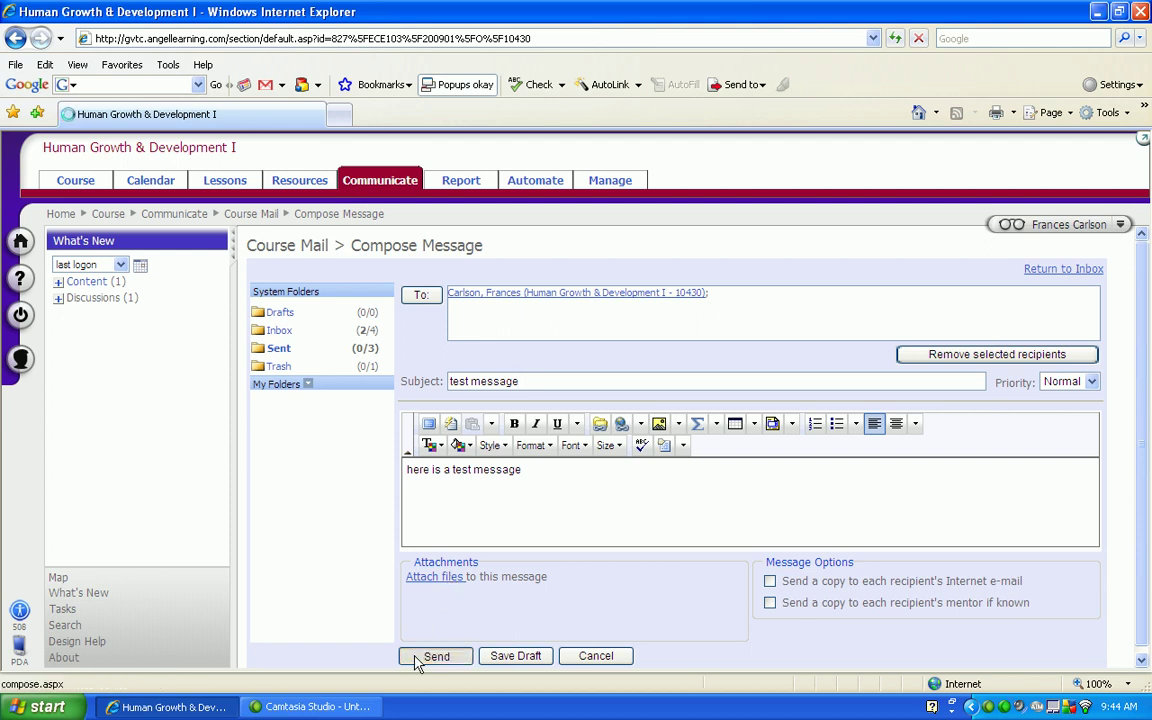